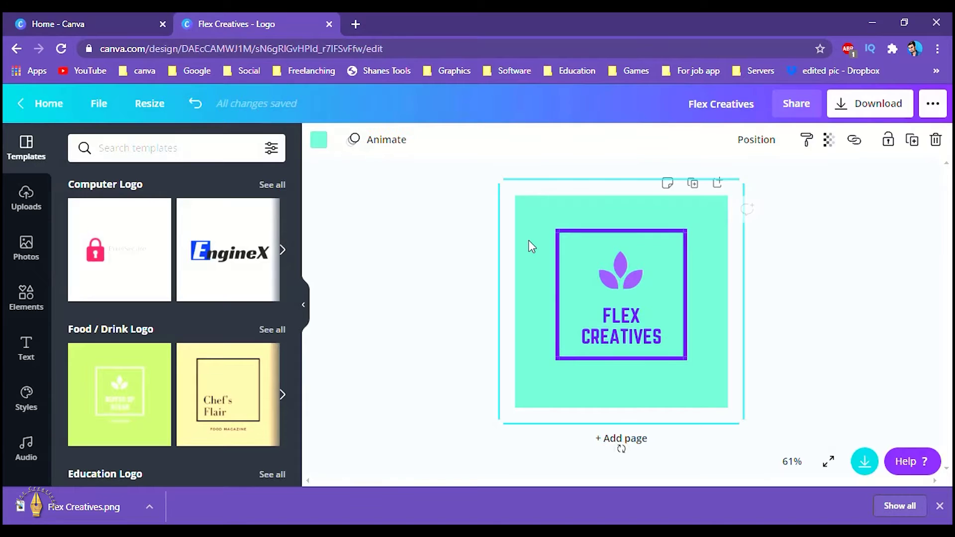
Step: Delete the old Flex Creatives logo's background, frame, leaf and text, leaving a blank page
{"action": "left_click", "coordinate": [532, 254]}
{"action": "key", "text": "Delete"}
{"action": "left_click", "coordinate": [561, 271]}
{"action": "key", "text": "Delete"}
{"action": "left_click", "coordinate": [604, 280]}
{"action": "key", "text": "Delete"}
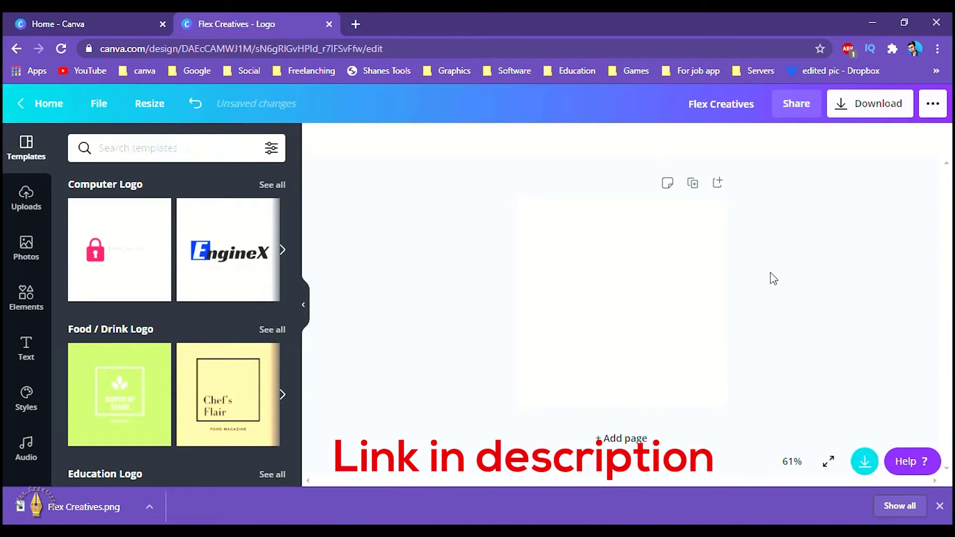
Step: Add the thin radial-line circle from the Monoline Elements set to the page
{"action": "left_click", "coordinate": [26, 301]}
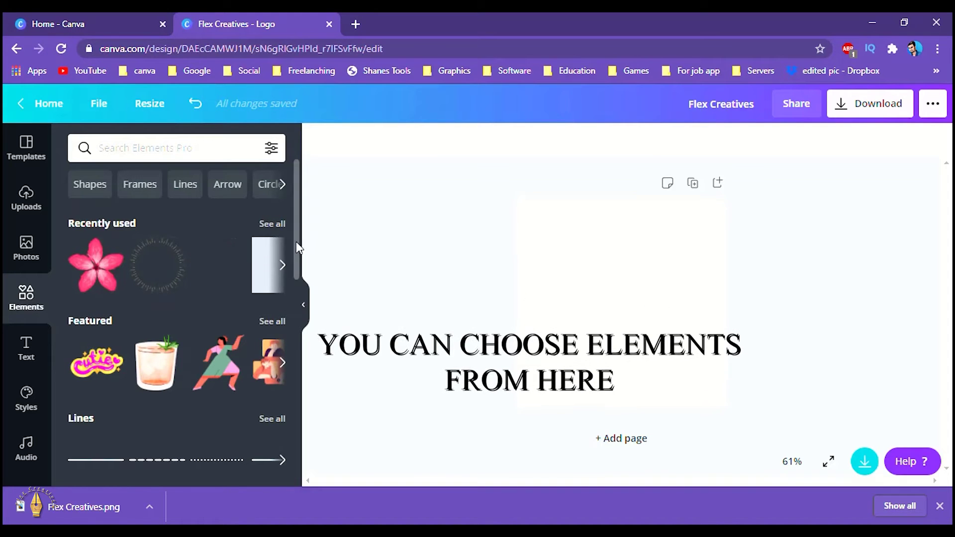
{"action": "left_click_drag", "start_coordinate": [297, 249], "coordinate": [294, 496]}
{"action": "scroll", "coordinate": [208, 348], "scroll_direction": "down", "scroll_amount": 5}
{"action": "scroll", "coordinate": [209, 344], "scroll_direction": "down", "scroll_amount": 5}
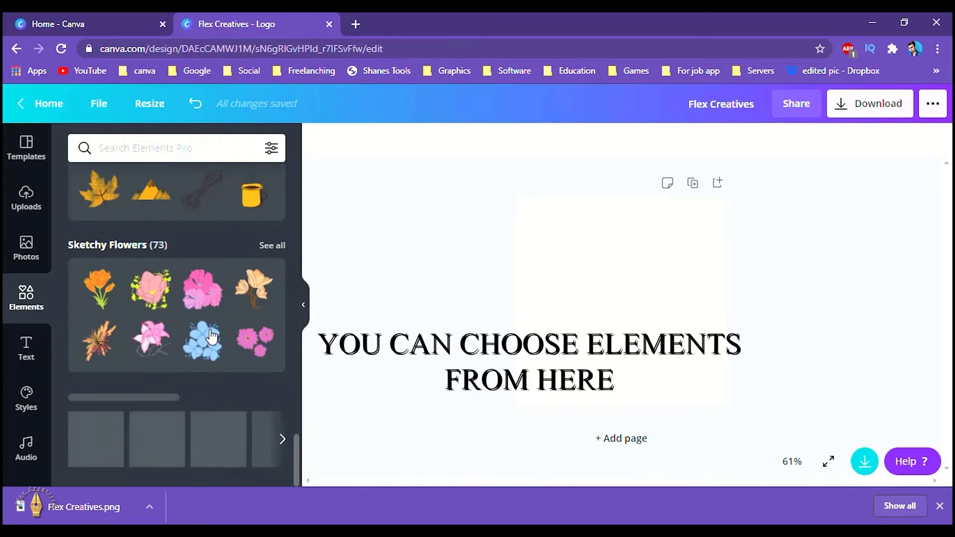
{"action": "scroll", "coordinate": [209, 335], "scroll_direction": "down", "scroll_amount": 5}
{"action": "scroll", "coordinate": [211, 336], "scroll_direction": "down", "scroll_amount": 5}
{"action": "scroll", "coordinate": [212, 337], "scroll_direction": "down", "scroll_amount": 5}
{"action": "scroll", "coordinate": [212, 337], "scroll_direction": "down", "scroll_amount": 5}
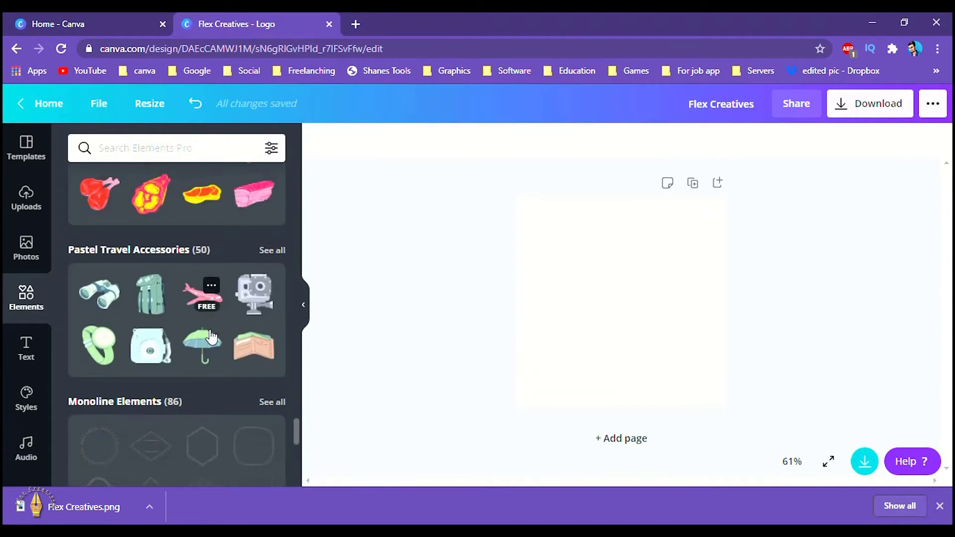
{"action": "scroll", "coordinate": [211, 337], "scroll_direction": "down", "scroll_amount": 5}
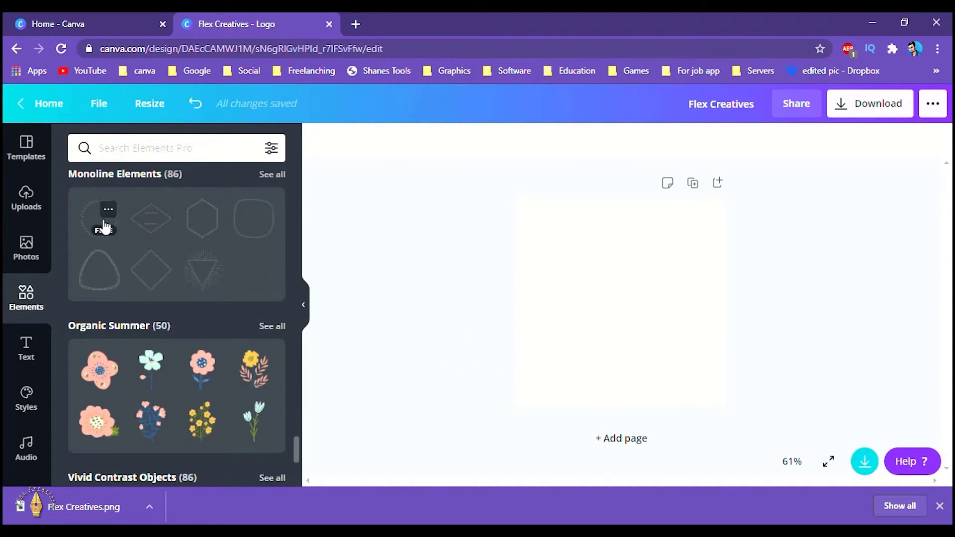
{"action": "left_click", "coordinate": [93, 225]}
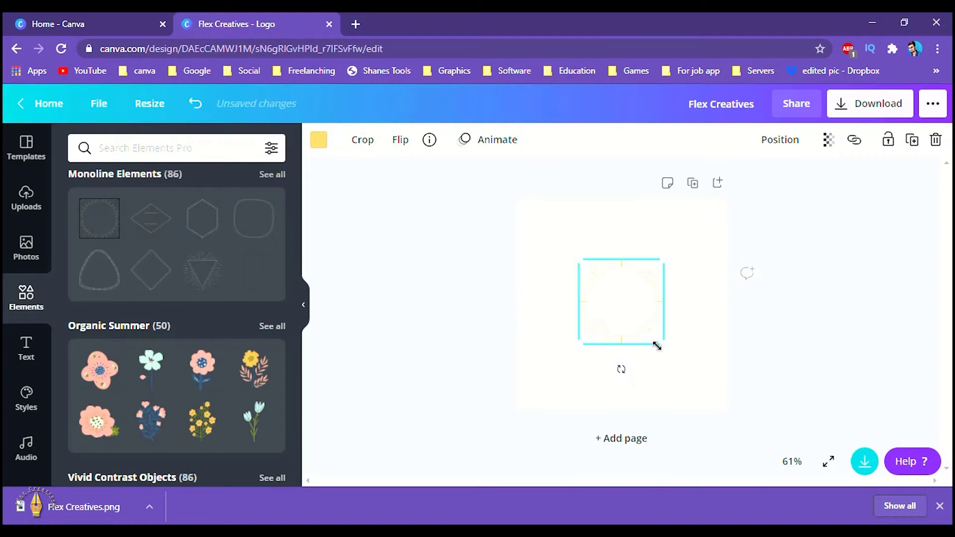
Step: Enlarge and centre the radial-line circle, and recolour it orange #F45304
{"action": "left_click_drag", "start_coordinate": [669, 350], "coordinate": [696, 375]}
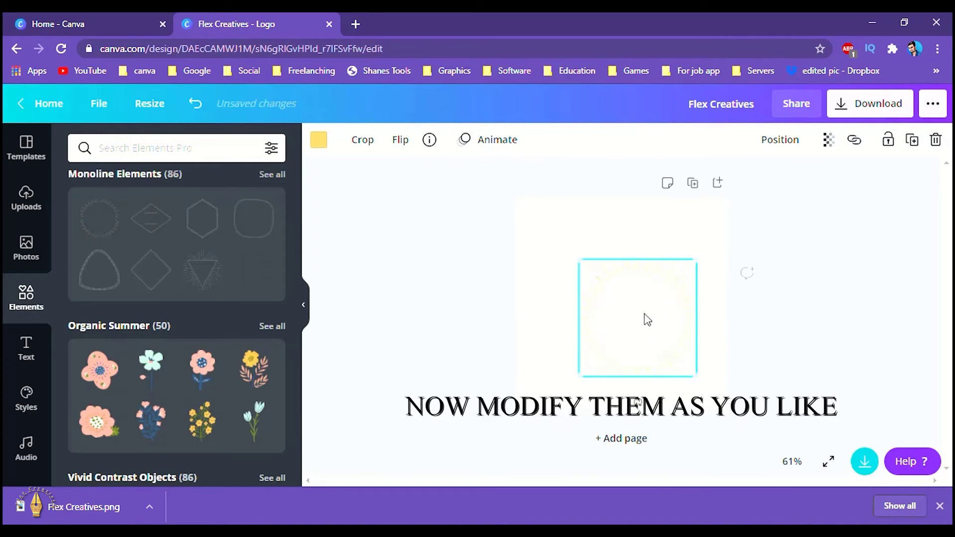
{"action": "left_click_drag", "start_coordinate": [647, 320], "coordinate": [632, 294]}
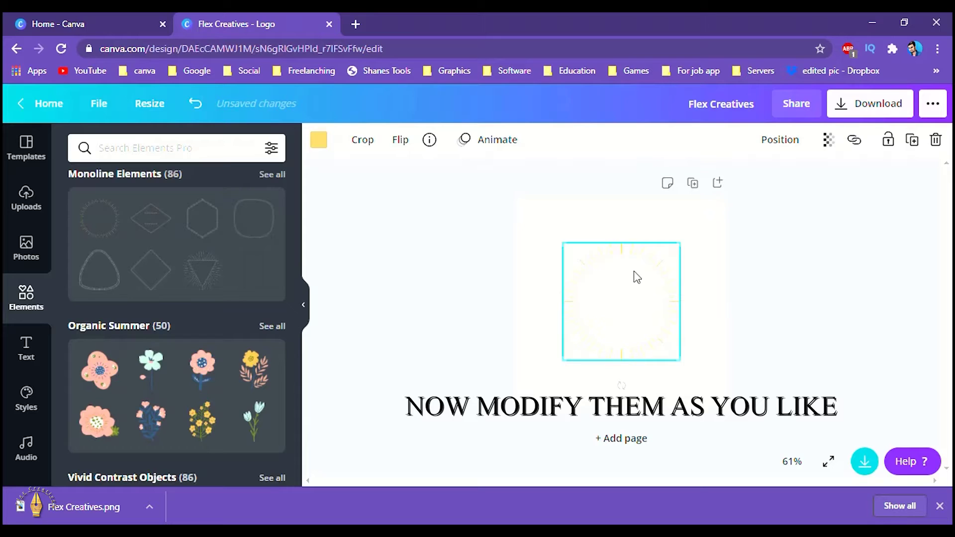
{"action": "left_click", "coordinate": [321, 142]}
{"action": "left_click", "coordinate": [89, 215]}
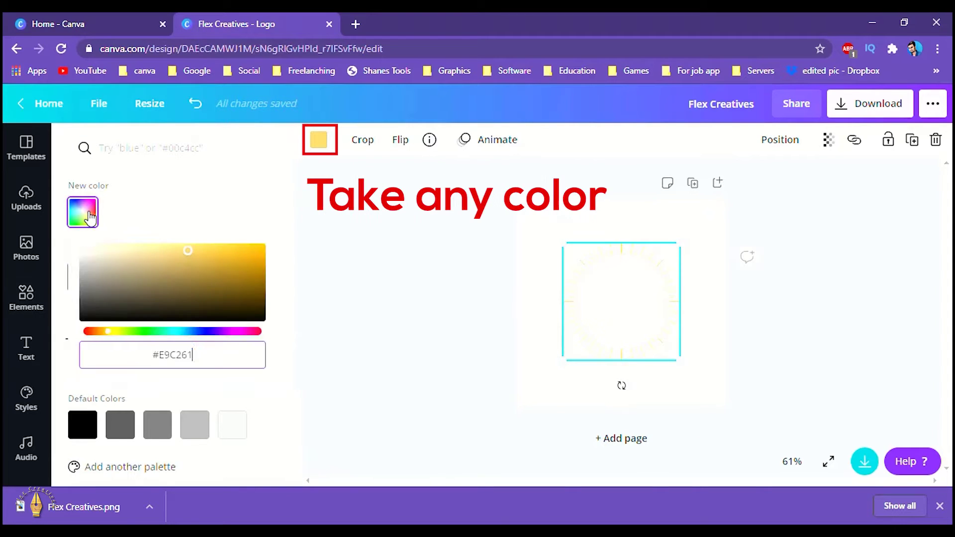
{"action": "left_click_drag", "start_coordinate": [107, 332], "coordinate": [88, 332]}
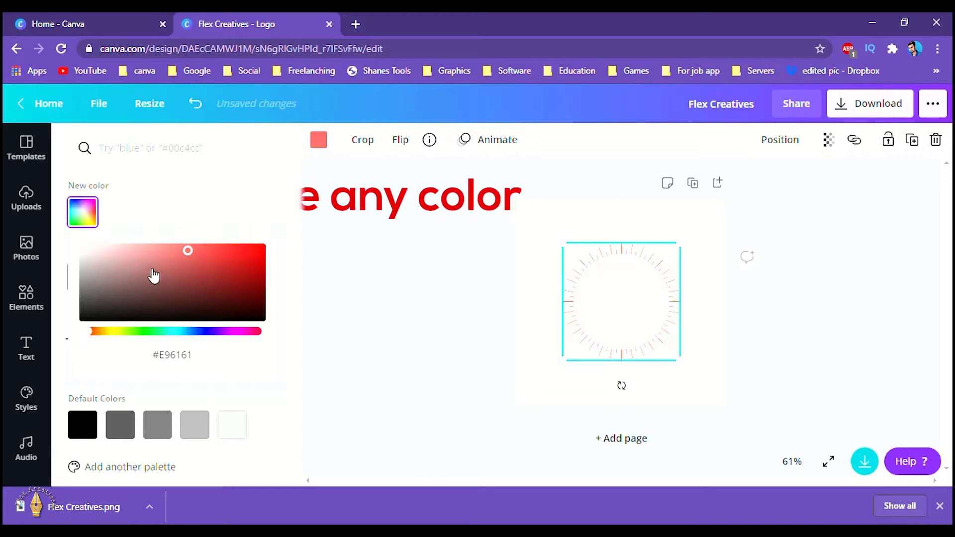
{"action": "left_click", "coordinate": [97, 332]}
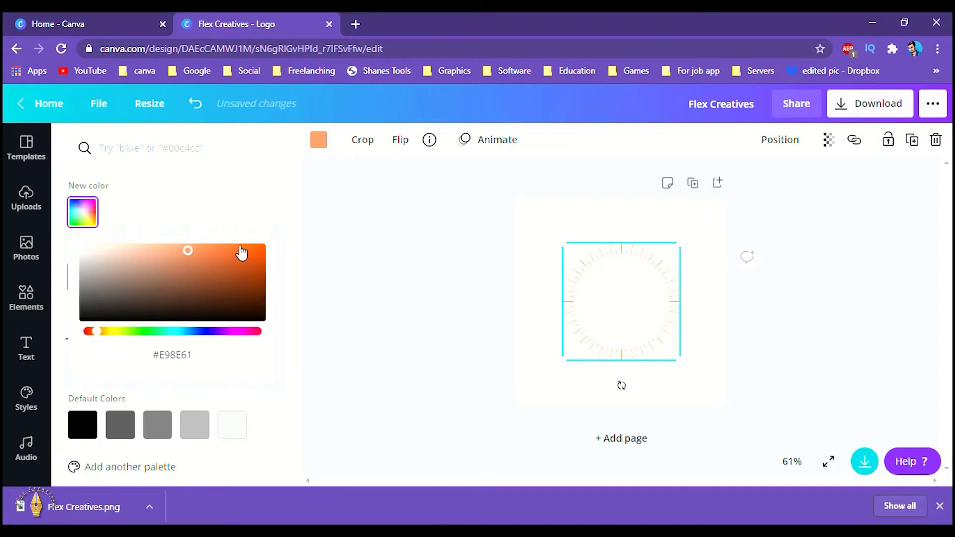
{"action": "left_click", "coordinate": [353, 256]}
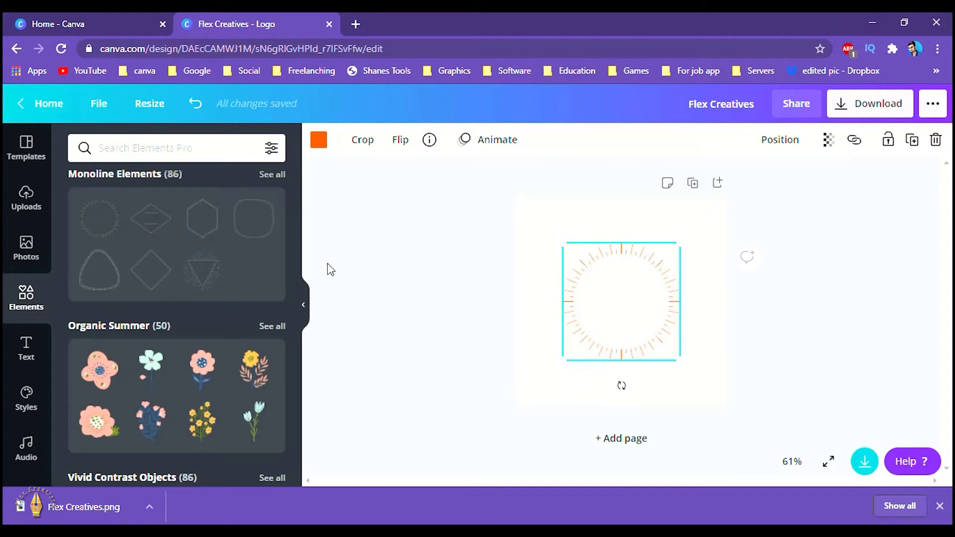
Step: Search elements for 'flower' and browse the Sketchy Flowers collection
{"action": "left_click", "coordinate": [197, 149]}
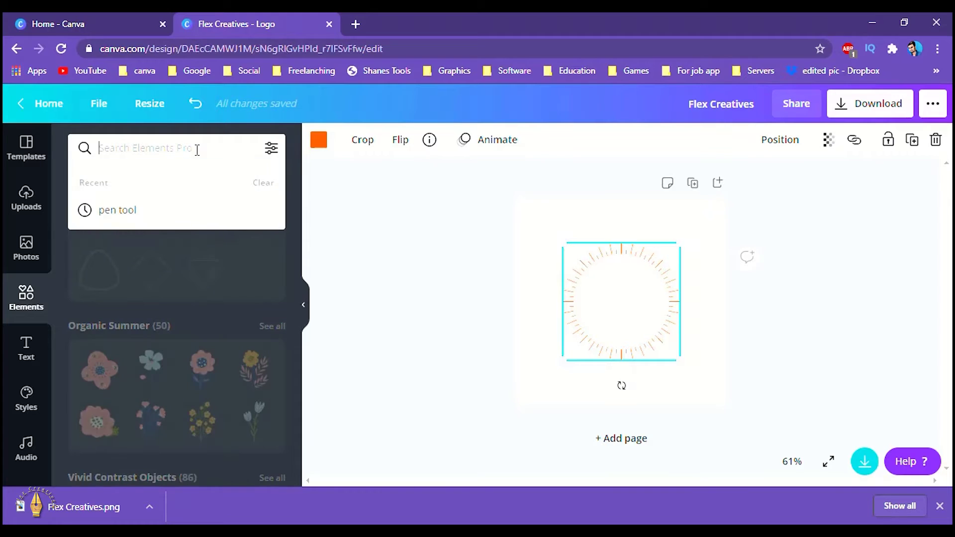
{"action": "type", "text": "fl"}
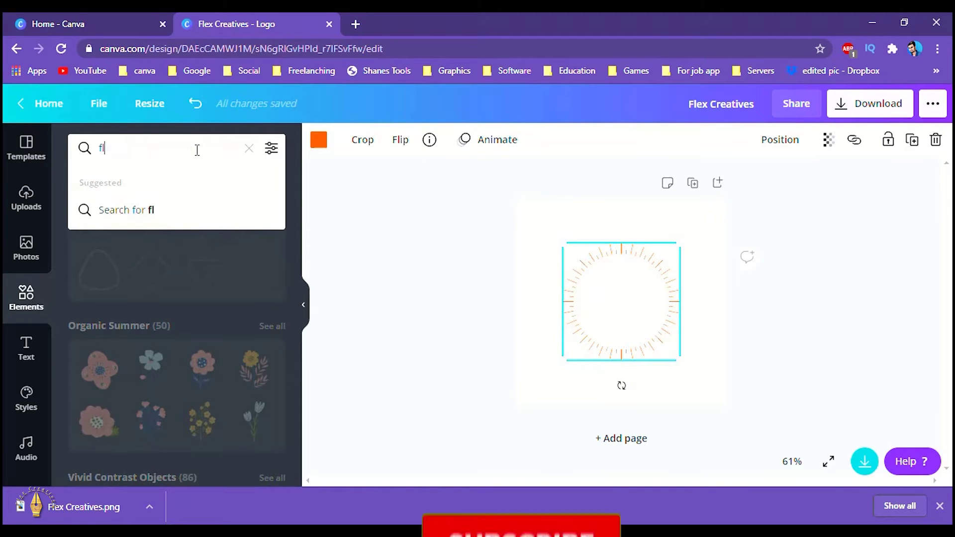
{"action": "type", "text": "ower"}
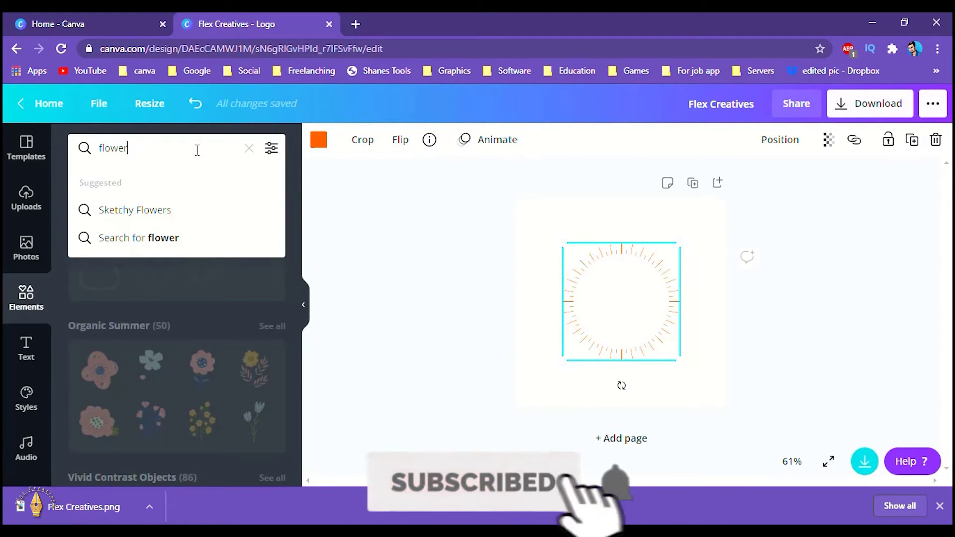
{"action": "left_click", "coordinate": [151, 211]}
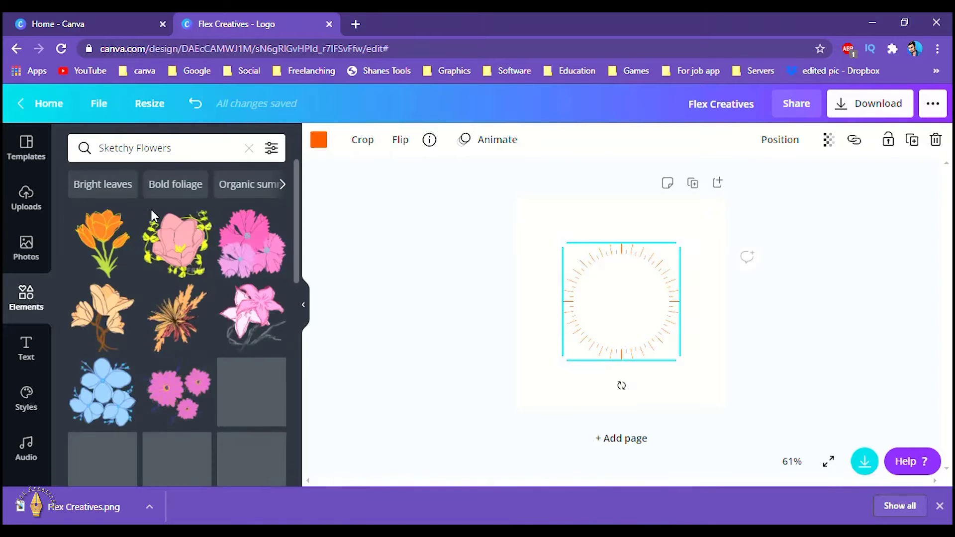
{"action": "scroll", "coordinate": [186, 294], "scroll_direction": "down", "scroll_amount": 5}
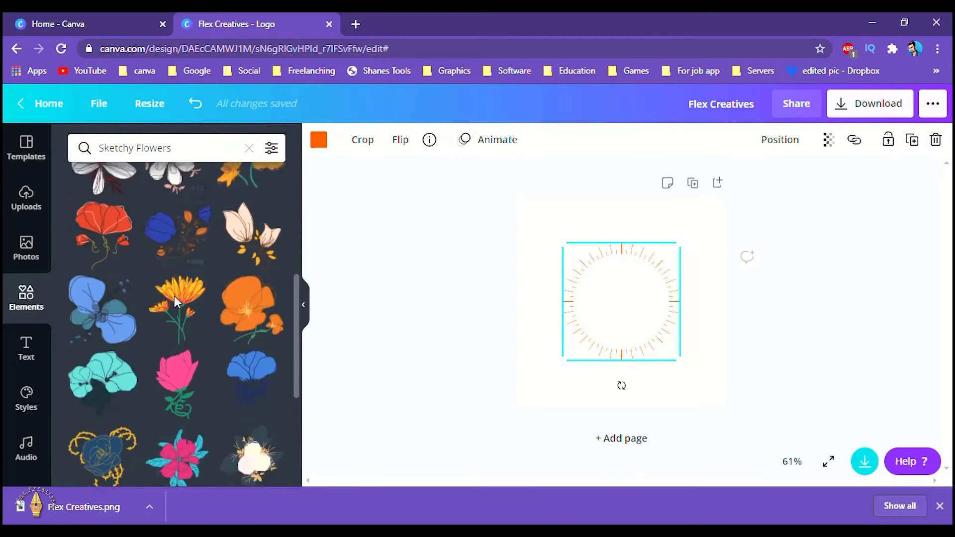
{"action": "scroll", "coordinate": [175, 298], "scroll_direction": "down", "scroll_amount": 5}
{"action": "scroll", "coordinate": [176, 301], "scroll_direction": "down", "scroll_amount": 3}
{"action": "scroll", "coordinate": [177, 304], "scroll_direction": "down", "scroll_amount": 3}
{"action": "scroll", "coordinate": [176, 304], "scroll_direction": "down", "scroll_amount": 3}
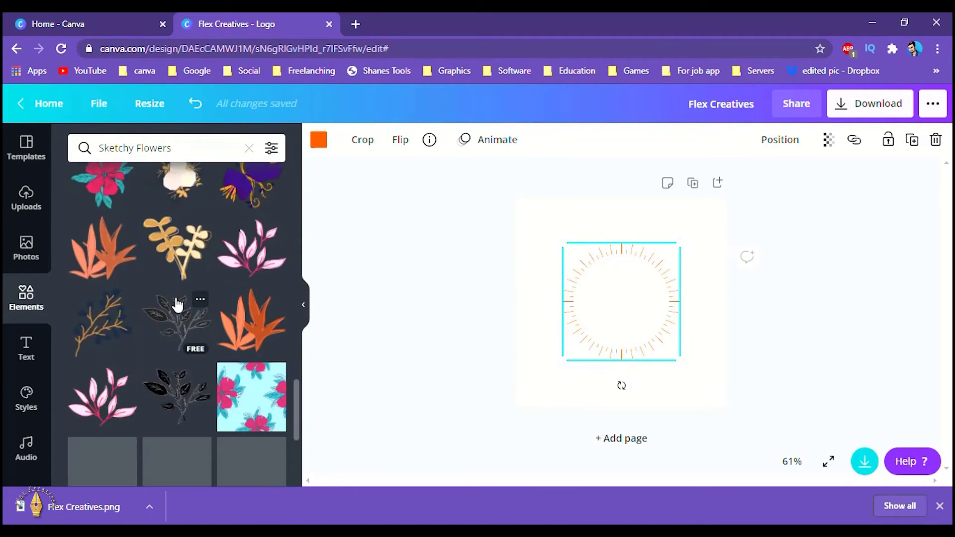
{"action": "scroll", "coordinate": [177, 305], "scroll_direction": "down", "scroll_amount": 3}
{"action": "scroll", "coordinate": [176, 305], "scroll_direction": "down", "scroll_amount": 3}
{"action": "scroll", "coordinate": [199, 249], "scroll_direction": "down", "scroll_amount": 2}
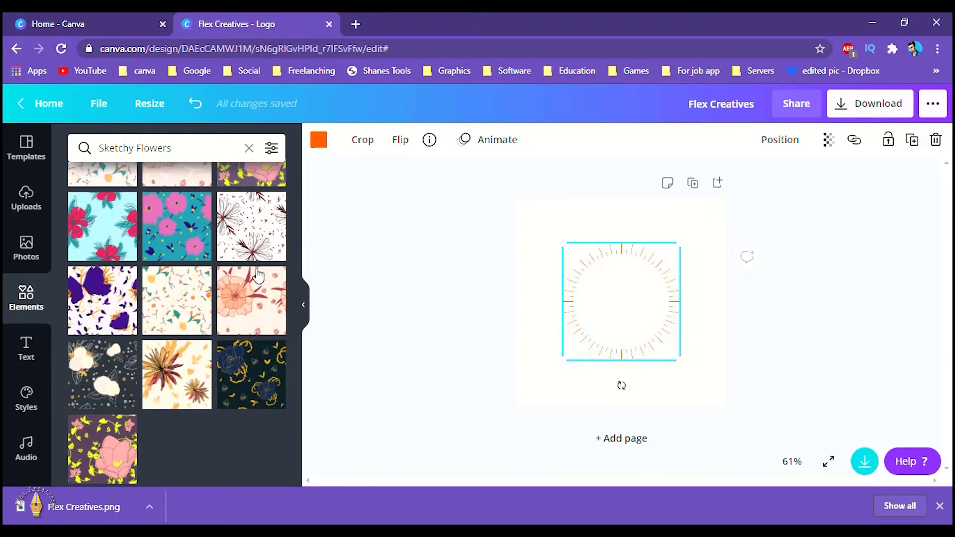
Step: Add the pink five-petal flower and centre it inside the orange circle
{"action": "left_click_drag", "start_coordinate": [292, 444], "coordinate": [281, 156]}
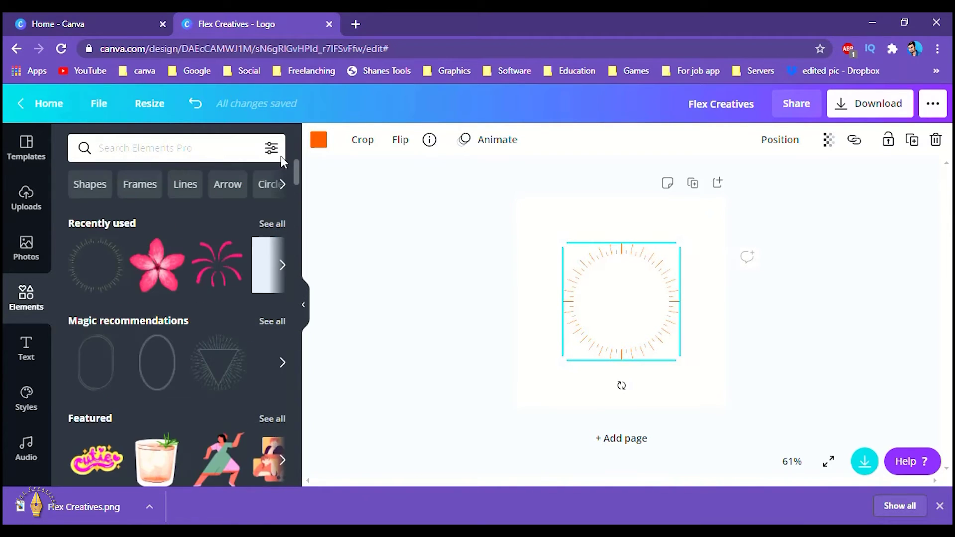
{"action": "left_click", "coordinate": [155, 272]}
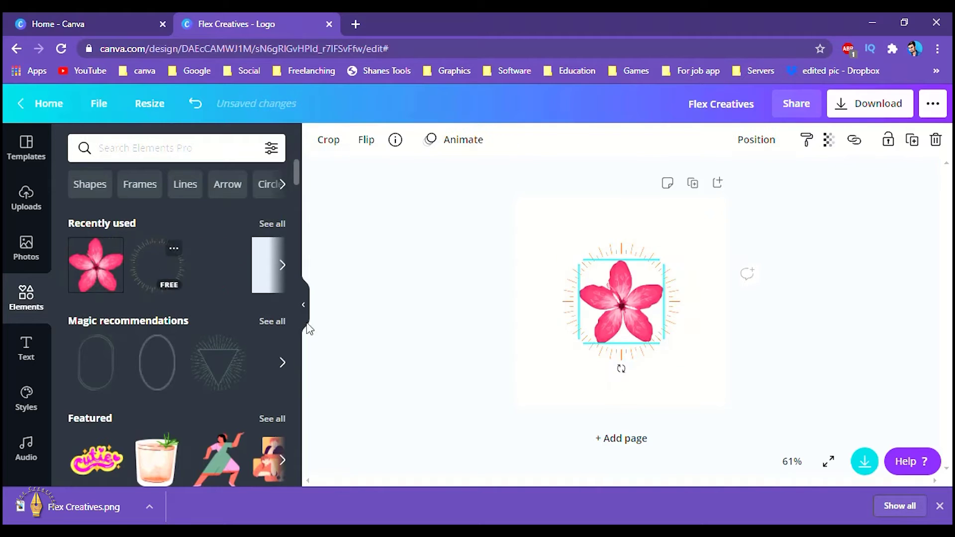
{"action": "left_click_drag", "start_coordinate": [627, 300], "coordinate": [621, 302]}
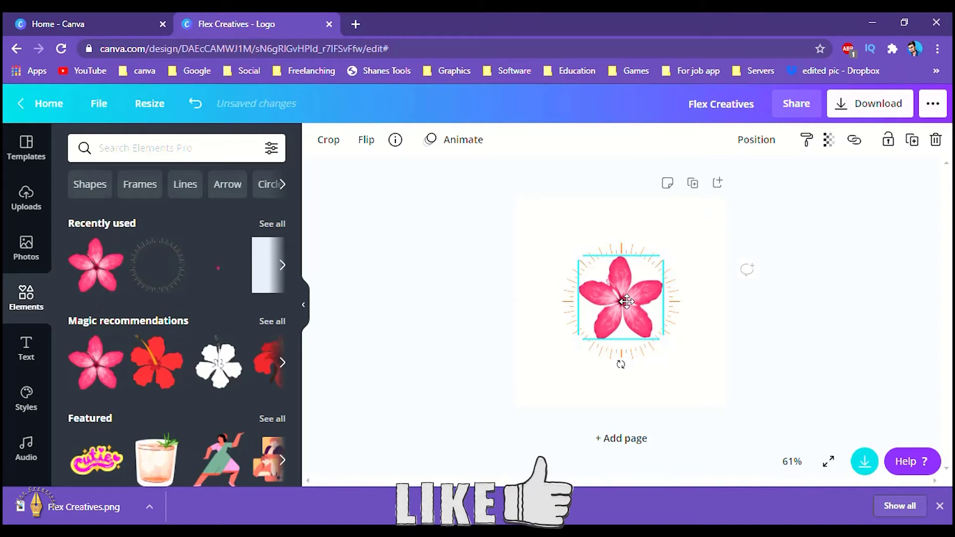
{"action": "left_click", "coordinate": [503, 281]}
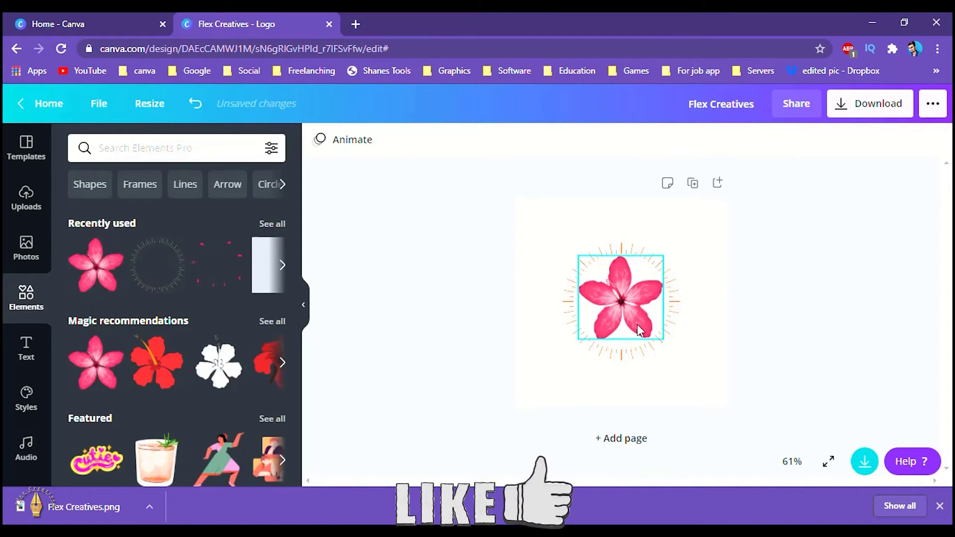
Step: Place a subheading text box below the flower and start typing the name over its placeholder
{"action": "left_click", "coordinate": [28, 352]}
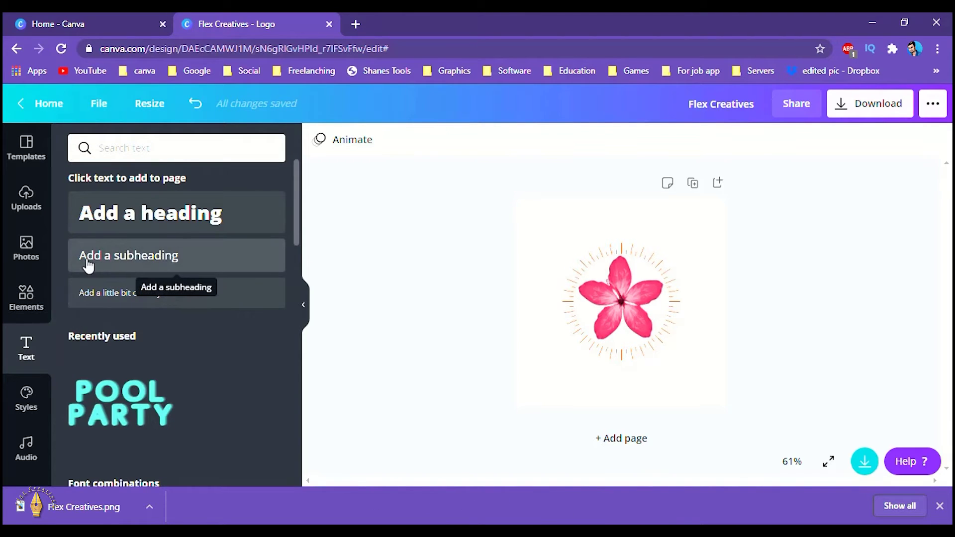
{"action": "left_click", "coordinate": [136, 256]}
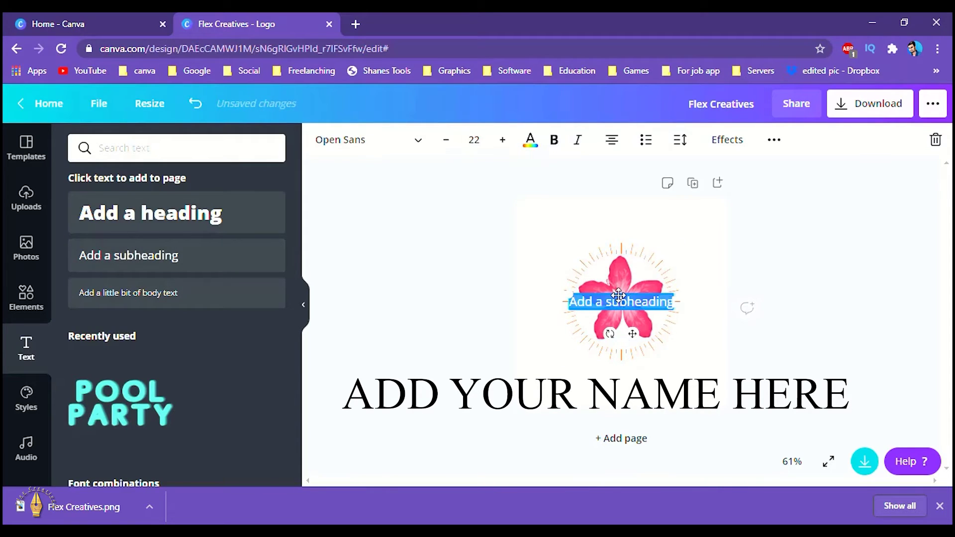
{"action": "left_click_drag", "start_coordinate": [622, 297], "coordinate": [633, 386]}
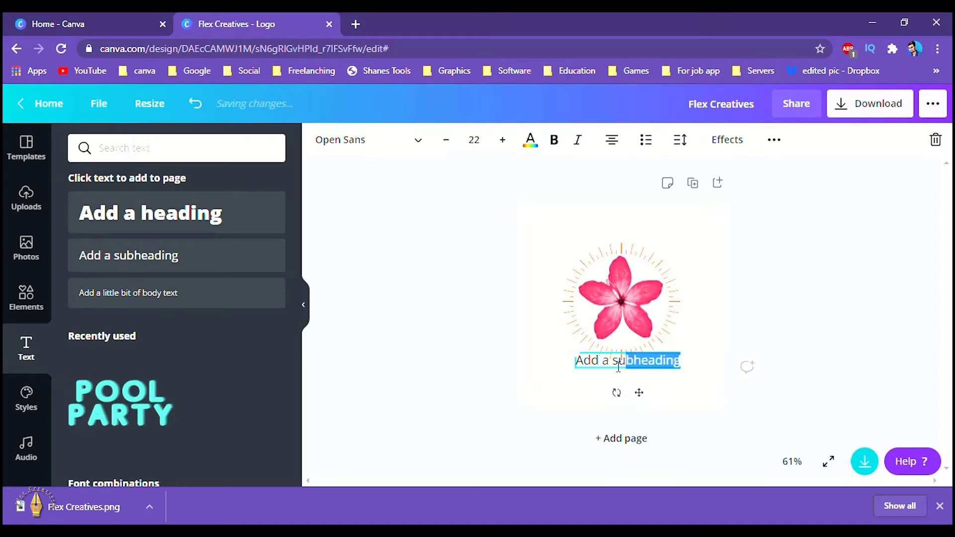
{"action": "key", "text": "ctrl+a"}
{"action": "type", "text": "S"}
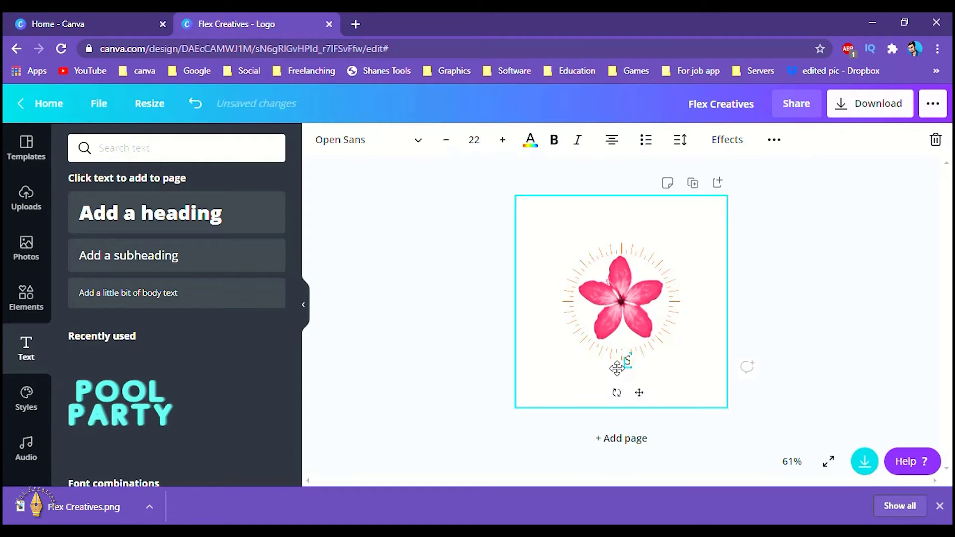
{"action": "type", "text": "un"}
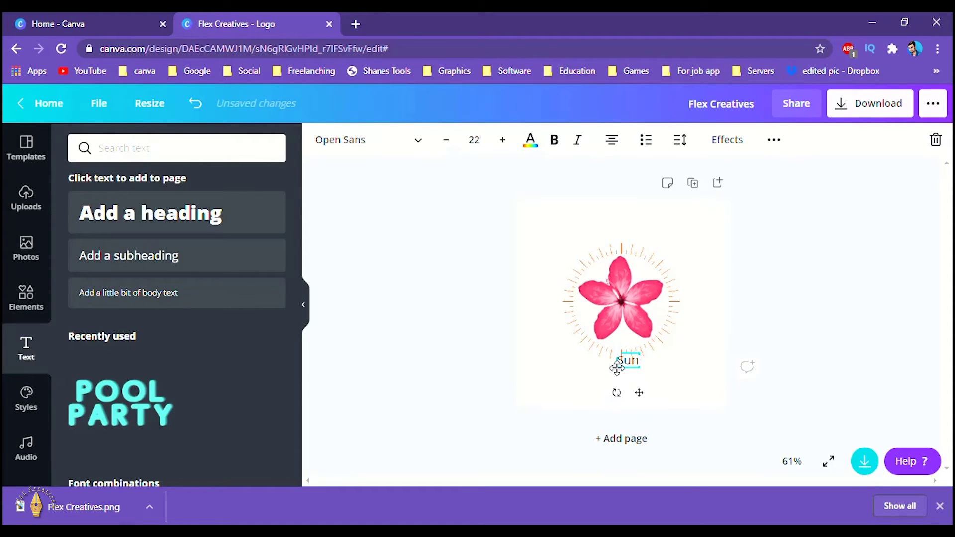
{"action": "type", "text": "floe"}
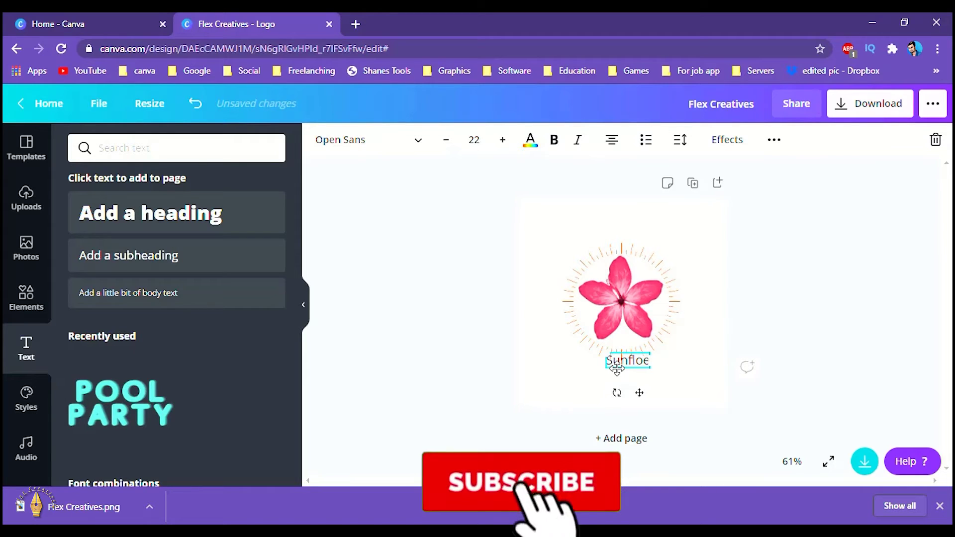
Step: Correct the text to 'Sunflower' and centre it just below the circle
{"action": "key", "text": "BackSpace"}
{"action": "type", "text": "wer"}
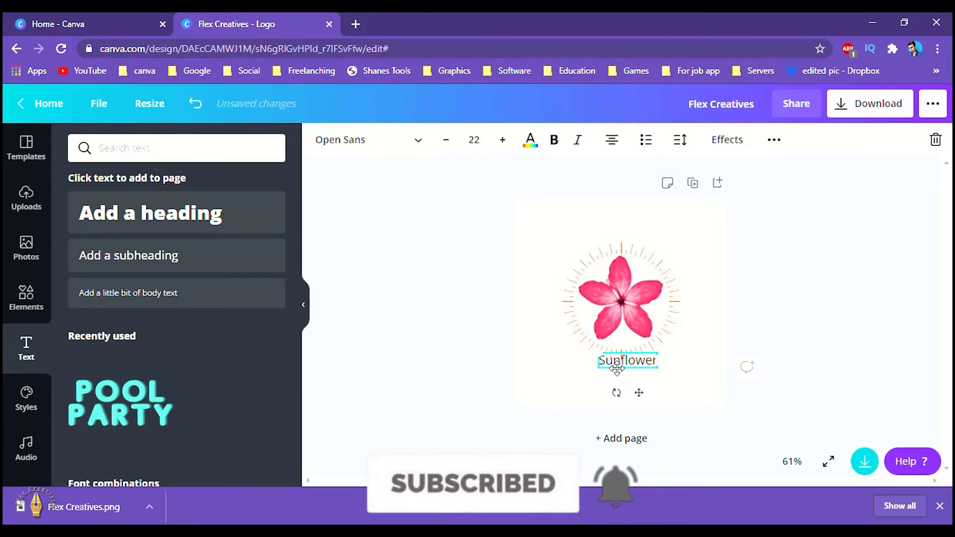
{"action": "left_click_drag", "start_coordinate": [612, 389], "coordinate": [616, 380]}
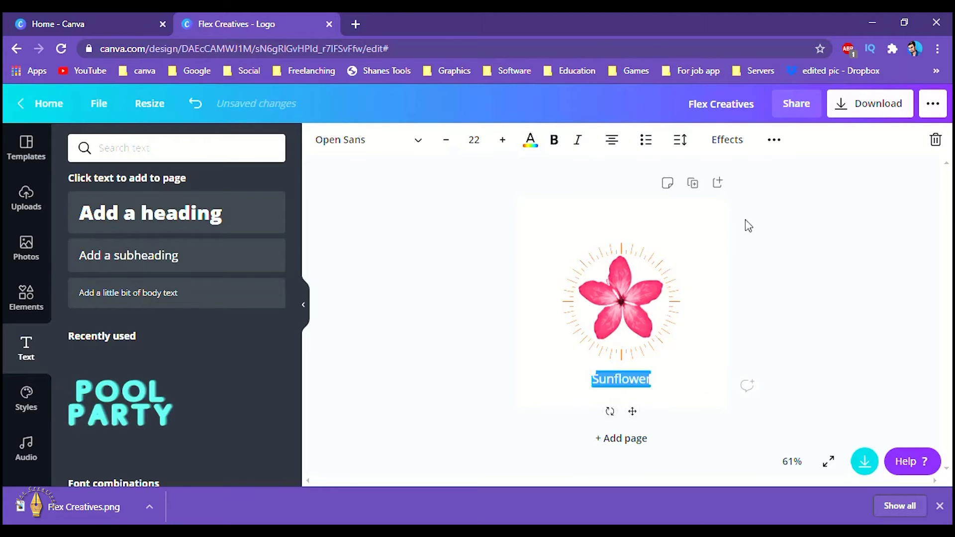
Step: Give the Sunflower text an uncurved Echo effect with offset 58
{"action": "left_click", "coordinate": [729, 142]}
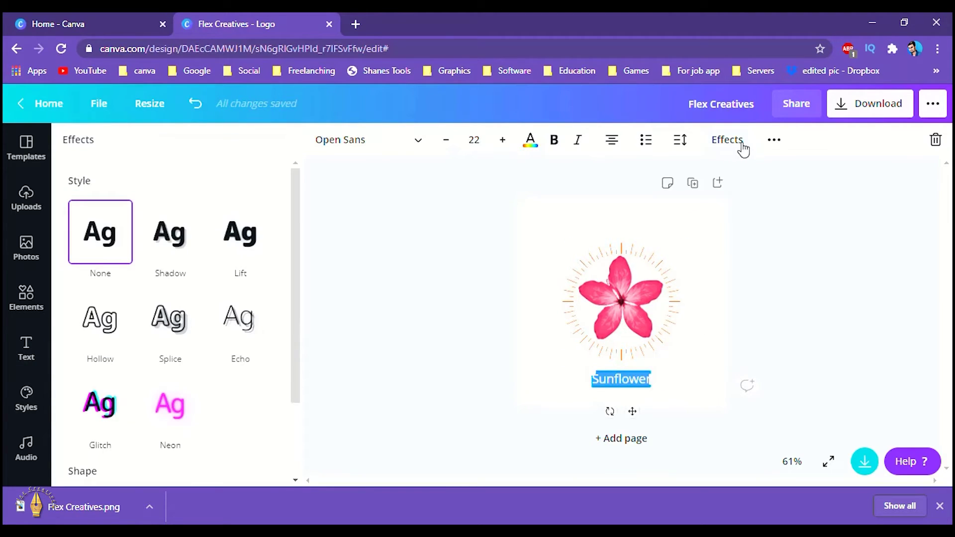
{"action": "scroll", "coordinate": [151, 395], "scroll_direction": "down", "scroll_amount": 2}
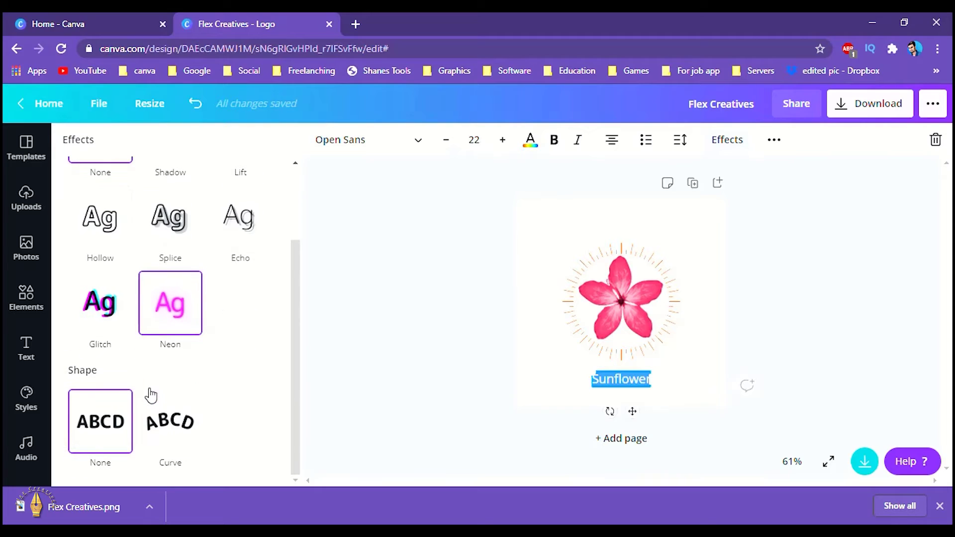
{"action": "left_click", "coordinate": [168, 434]}
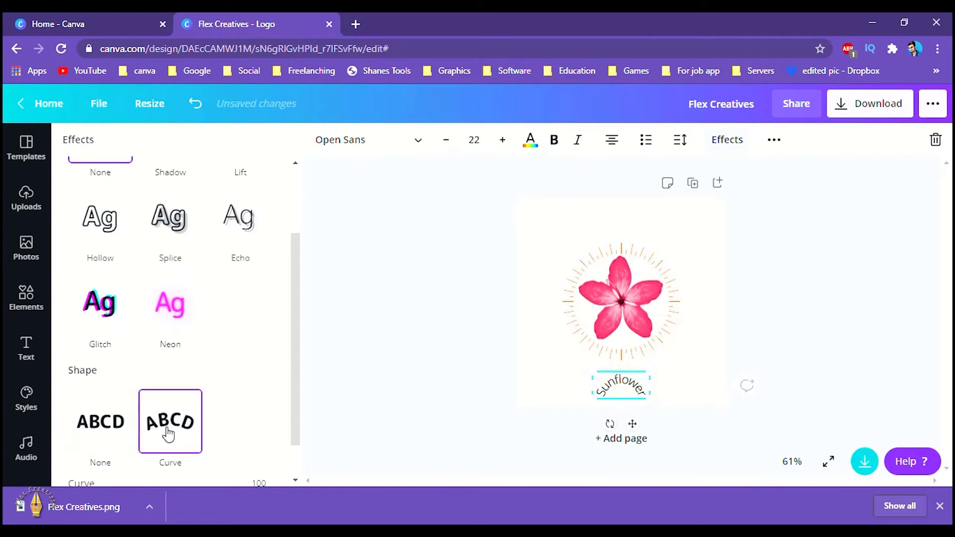
{"action": "left_click", "coordinate": [114, 436]}
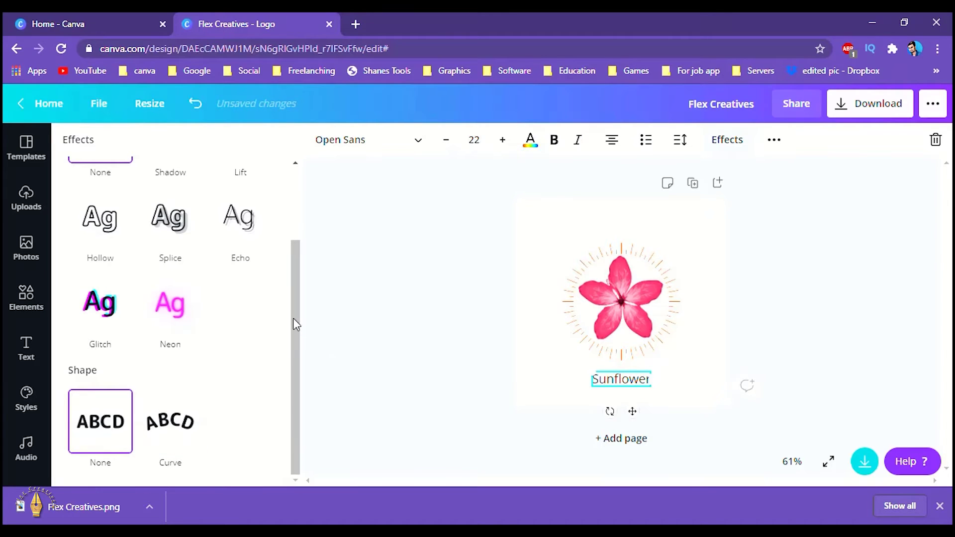
{"action": "left_click", "coordinate": [232, 227]}
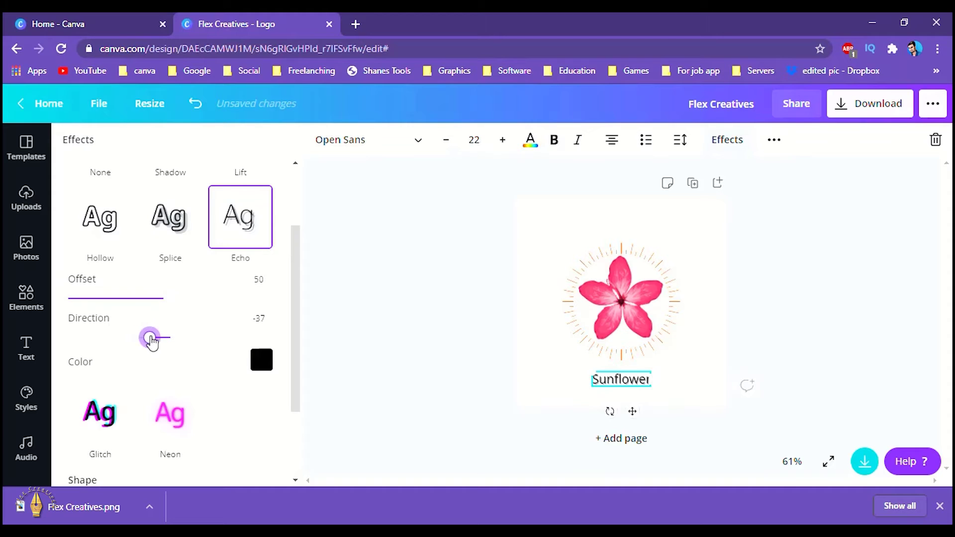
{"action": "left_click_drag", "start_coordinate": [171, 300], "coordinate": [185, 302]}
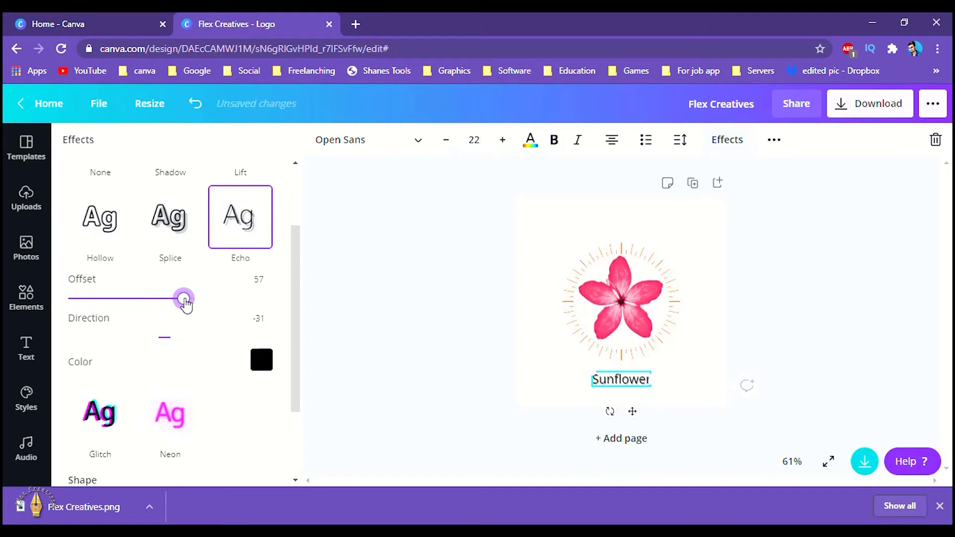
Step: Widen the Sunflower text's letter spacing to 302
{"action": "left_click", "coordinate": [685, 143]}
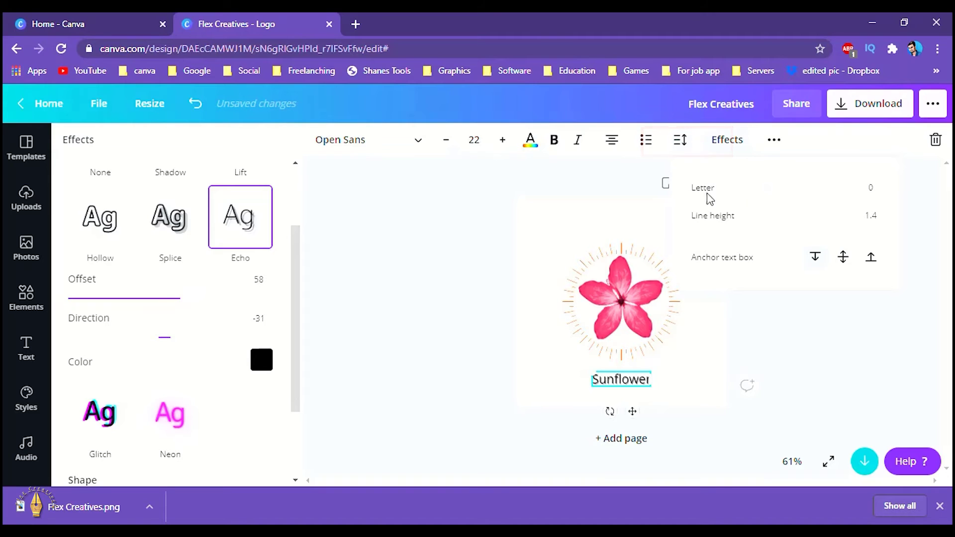
{"action": "left_click_drag", "start_coordinate": [775, 188], "coordinate": [800, 194]}
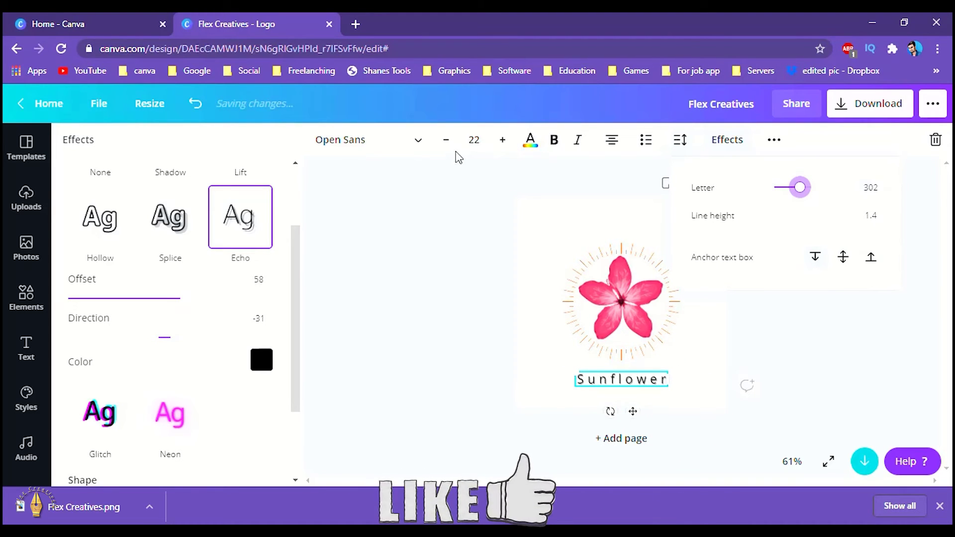
{"action": "left_click", "coordinate": [530, 142]}
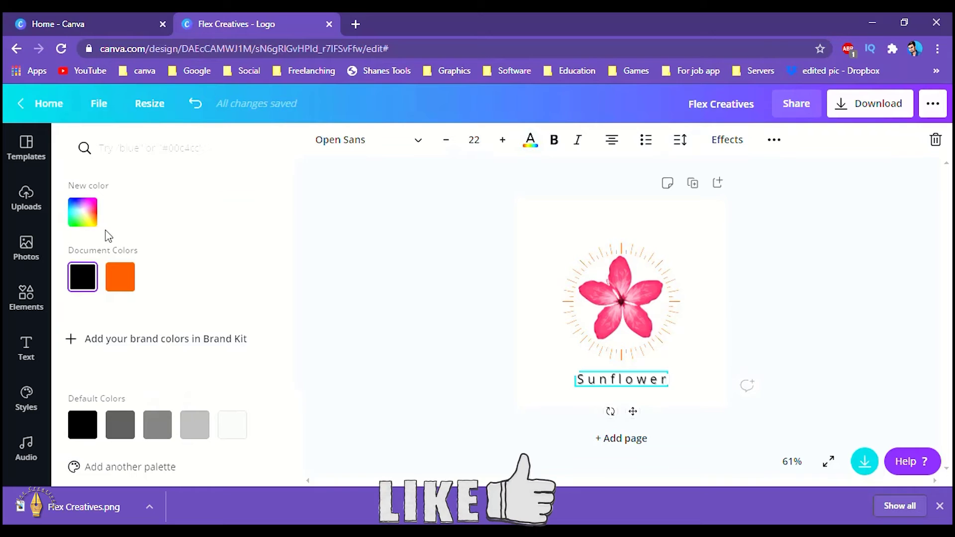
Step: Colour the Sunflower text custom orange #F44504 and make it bold
{"action": "left_click", "coordinate": [120, 276]}
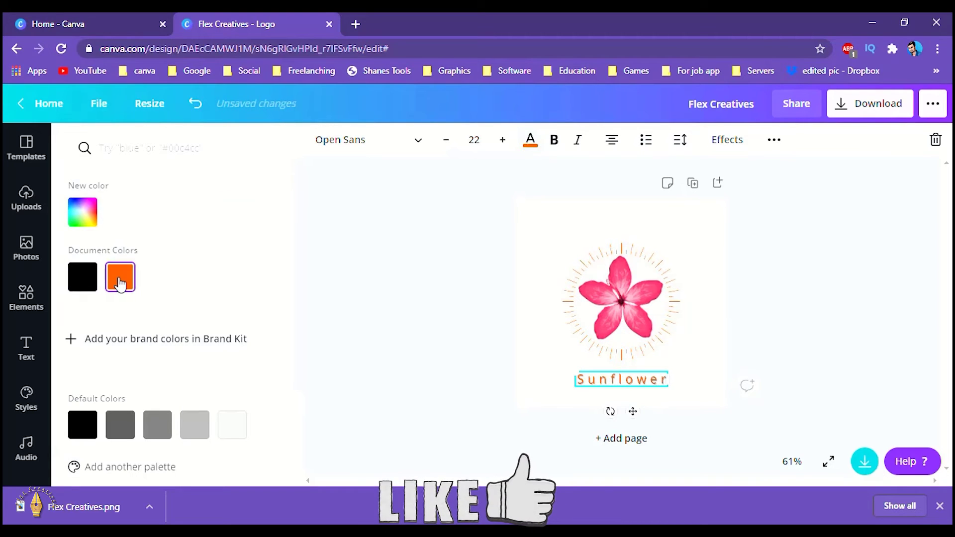
{"action": "left_click", "coordinate": [85, 215]}
{"action": "mouse_move", "coordinate": [153, 332]}
{"action": "left_mouse_down"}
{"action": "mouse_move", "coordinate": [193, 331]}
{"action": "mouse_move", "coordinate": [128, 332]}
{"action": "mouse_move", "coordinate": [97, 345]}
{"action": "left_mouse_up"}
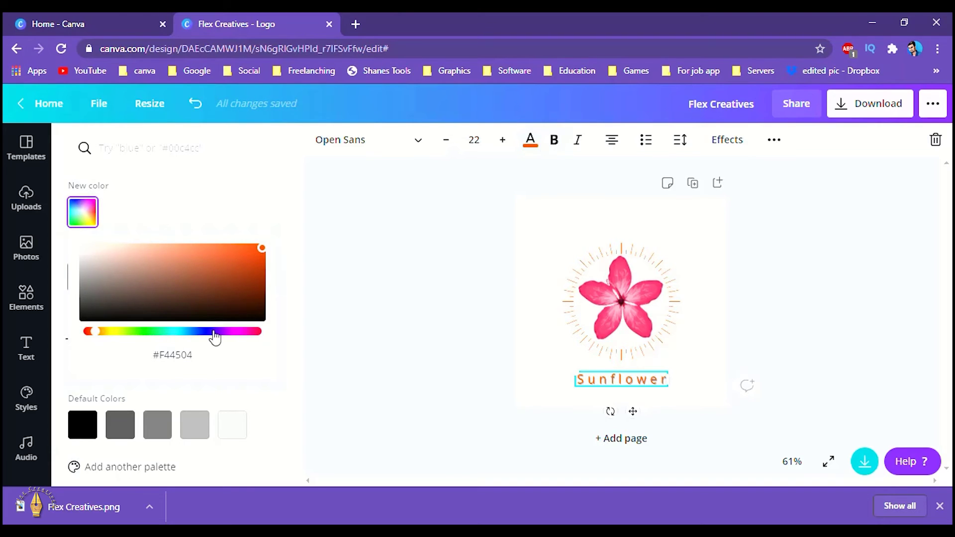
{"action": "left_click", "coordinate": [553, 144]}
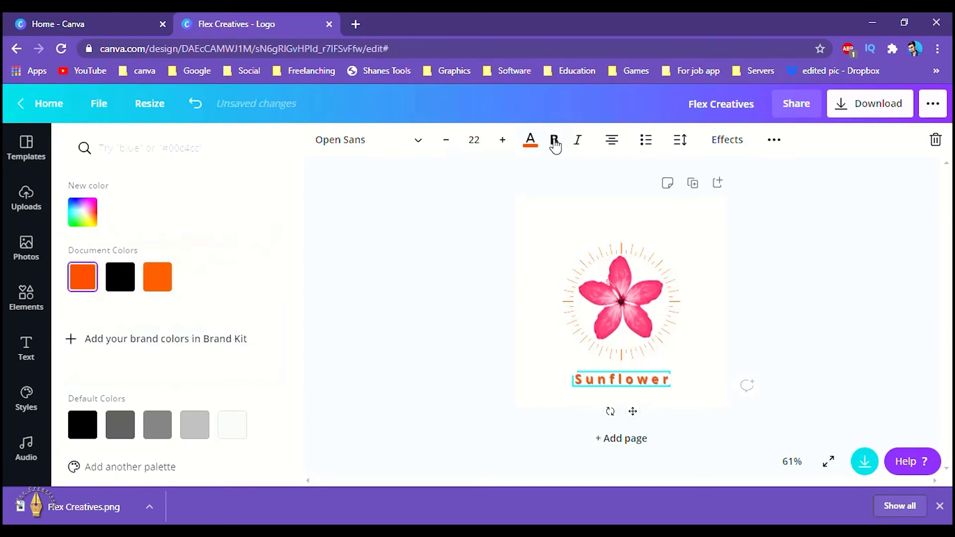
Step: Switch the Sunflower text to the Gagalin font, showing SUNFLOWER in capitals, then deselect
{"action": "key", "text": "t"}
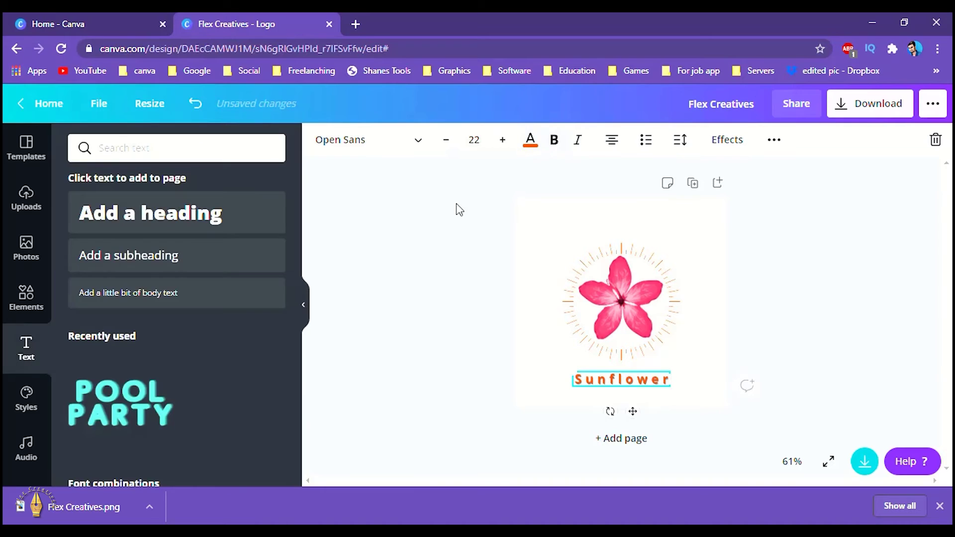
{"action": "double_click", "coordinate": [626, 381]}
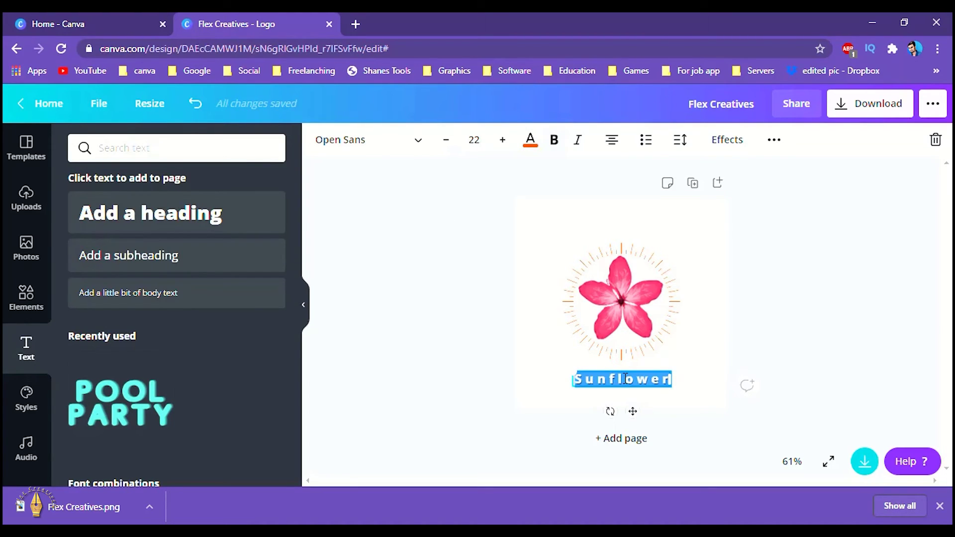
{"action": "left_click", "coordinate": [418, 144]}
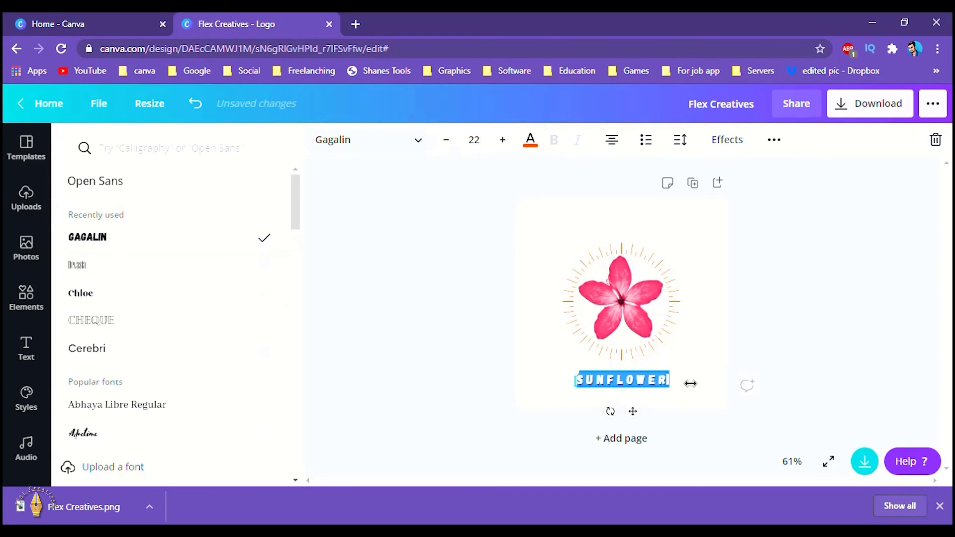
{"action": "left_click", "coordinate": [674, 388]}
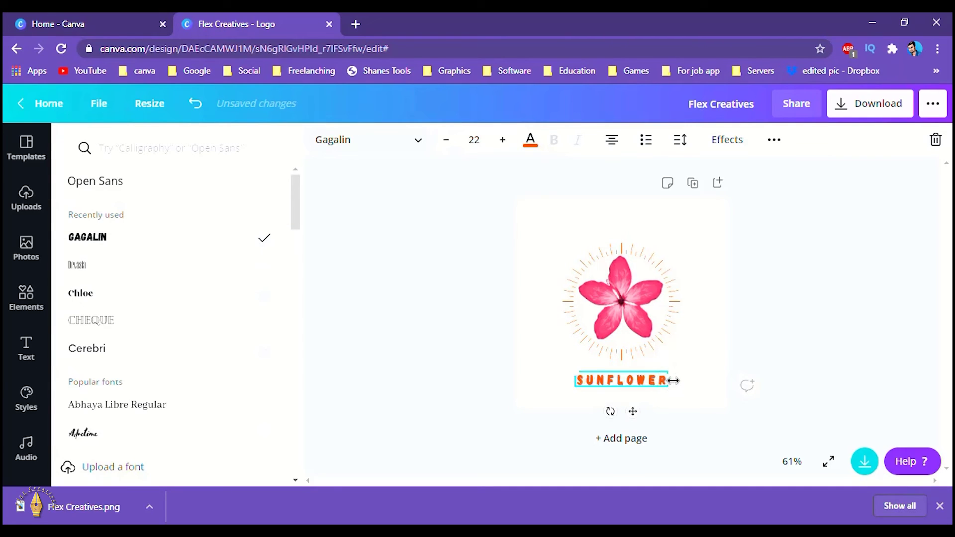
{"action": "key", "text": "Escape"}
{"action": "left_click", "coordinate": [412, 381]}
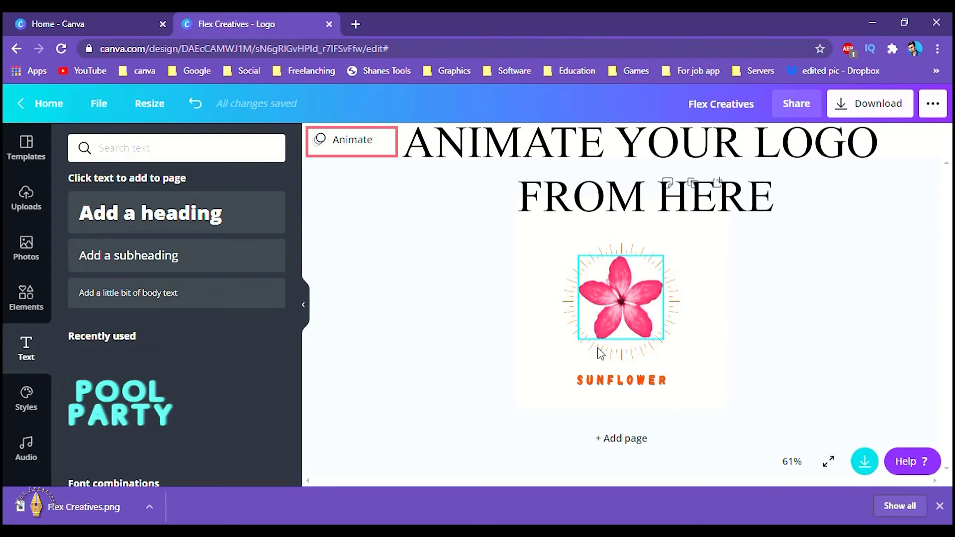
Step: Give the page a 5.0s Pop animation and choose MP4 Video for download
{"action": "left_click", "coordinate": [362, 143]}
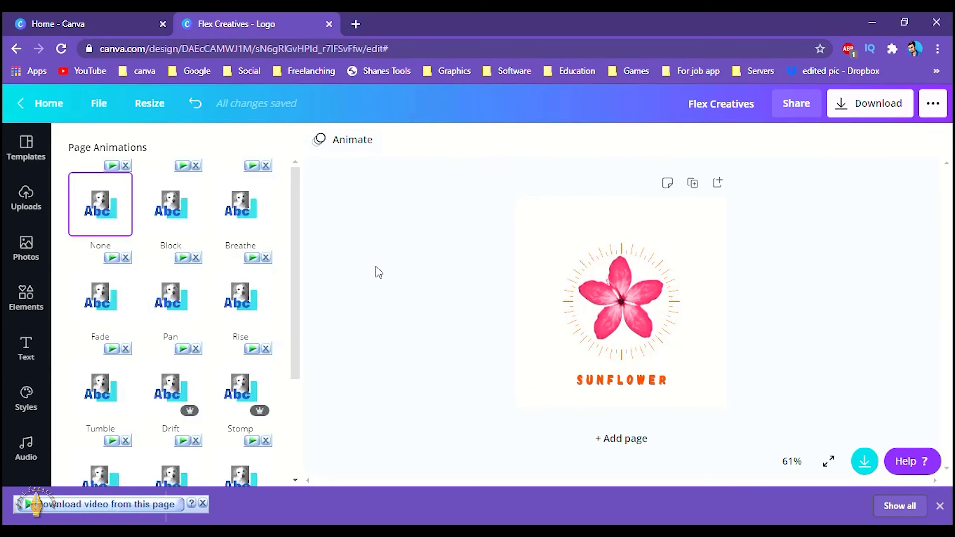
{"action": "scroll", "coordinate": [302, 259], "scroll_direction": "down", "scroll_amount": 3}
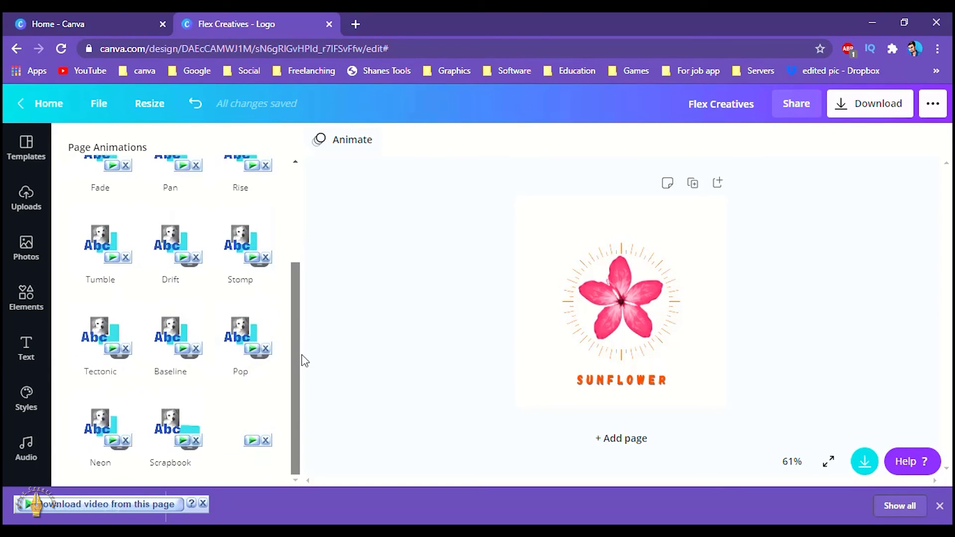
{"action": "left_click", "coordinate": [257, 320]}
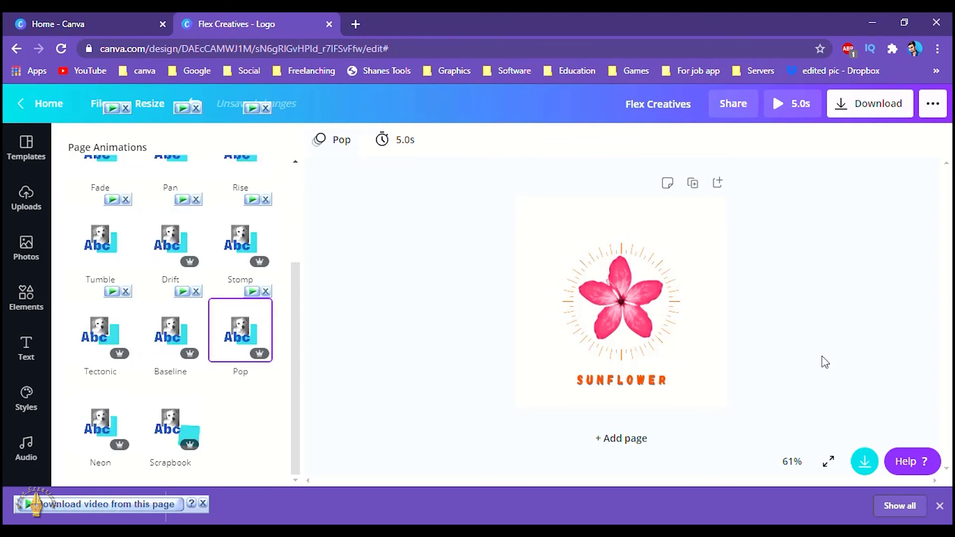
{"action": "left_click", "coordinate": [840, 115]}
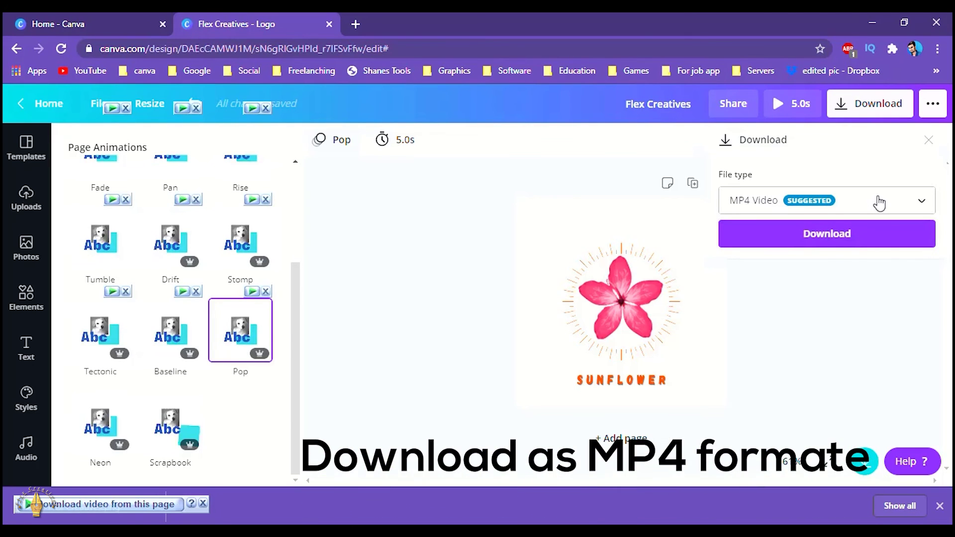
Step: Save the video as Flex Creatives.mp4 in Downloads and open its folder to play it
{"action": "left_click", "coordinate": [871, 238]}
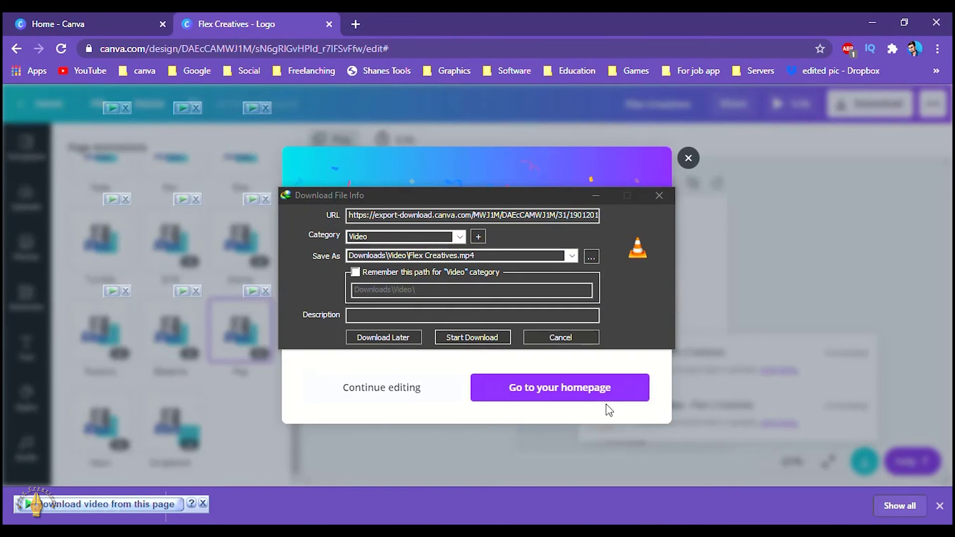
{"action": "left_click", "coordinate": [472, 338]}
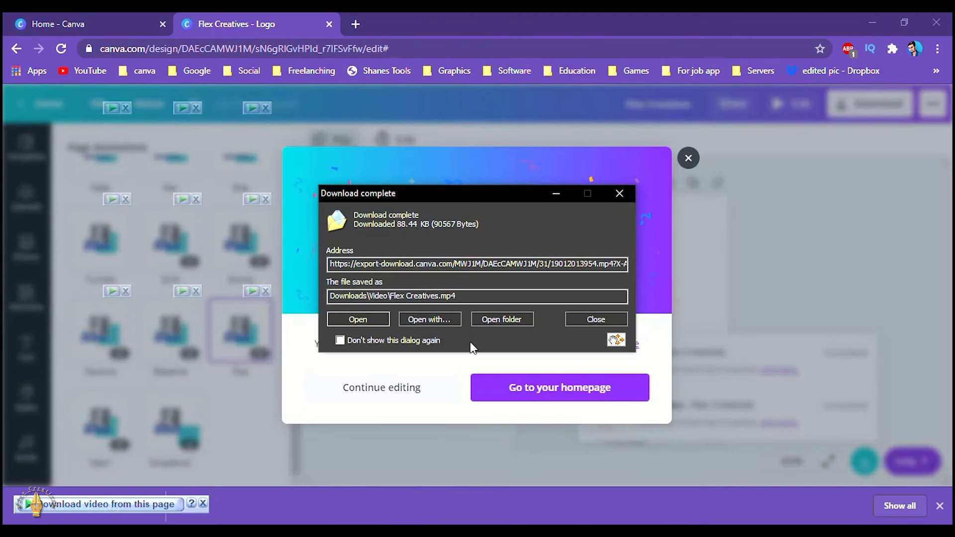
{"action": "left_click", "coordinate": [504, 321]}
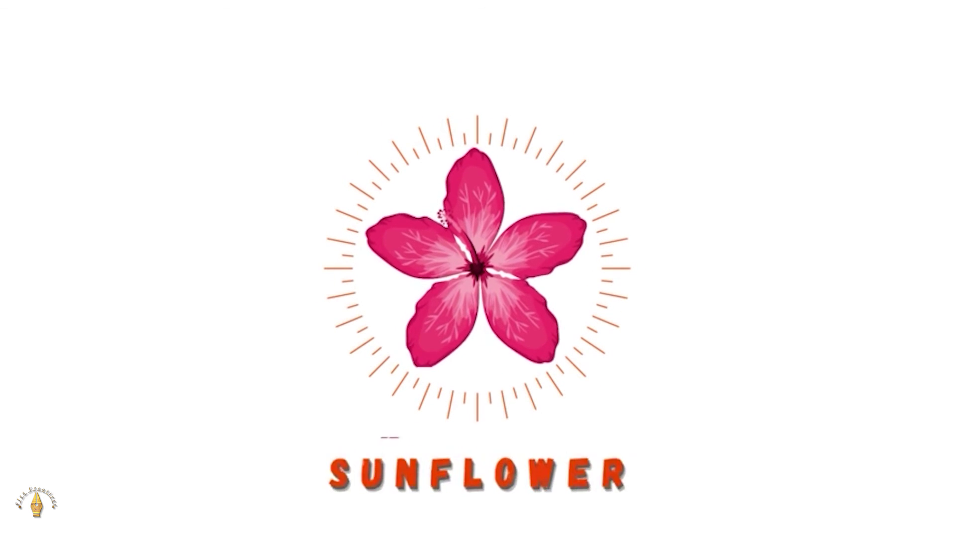